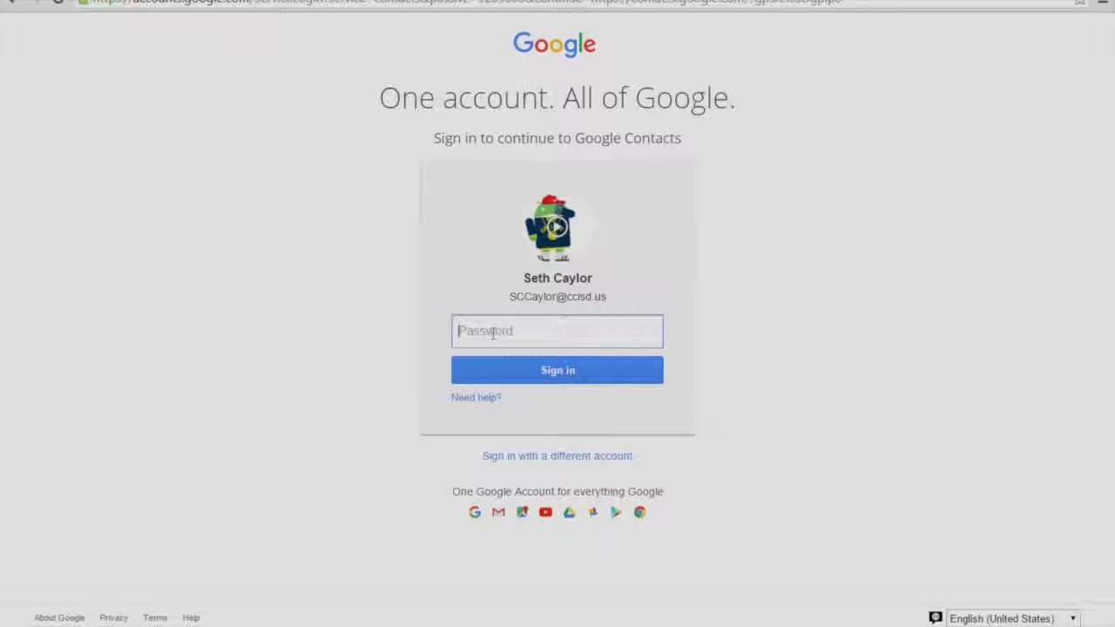
Enter the account password and sign in to reach an empty My Contacts list.
text(•••••••••)
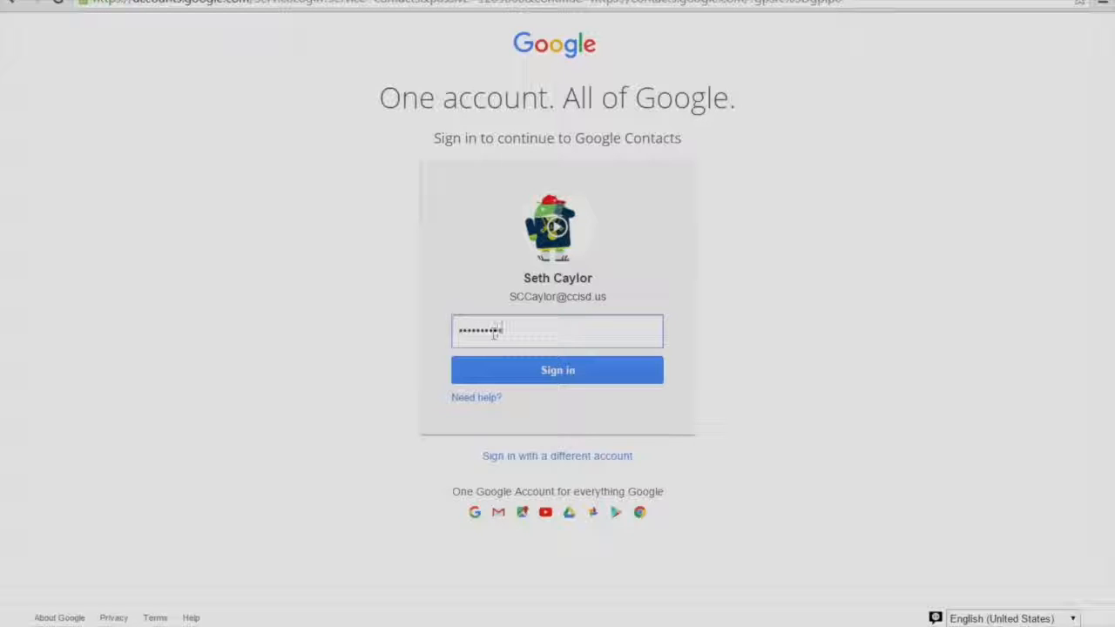
click(561, 373)
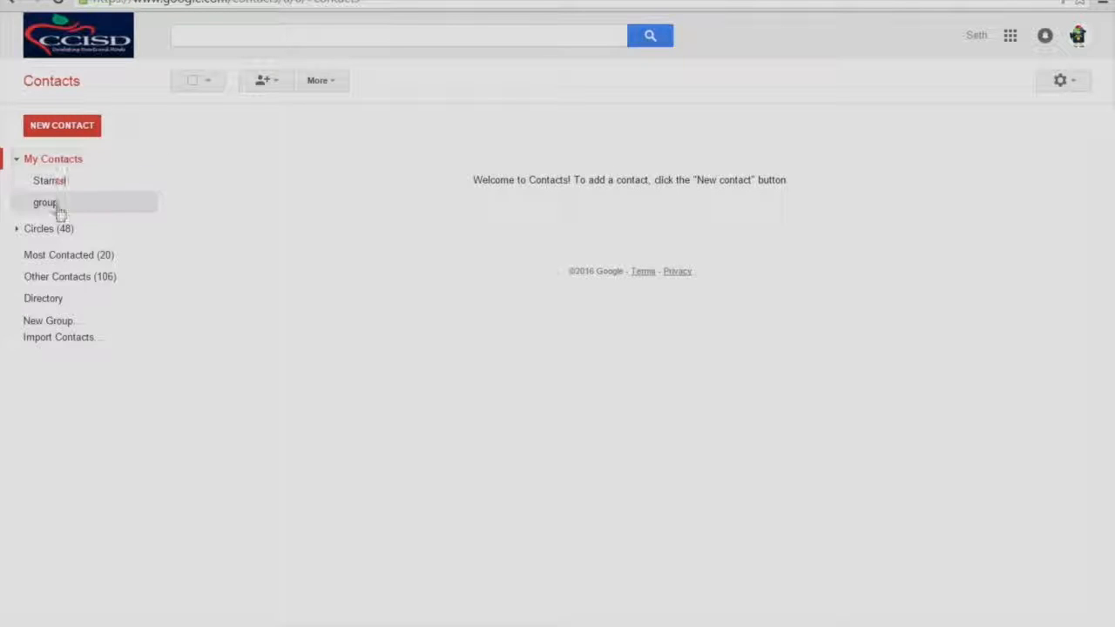
Create a contact group named 'Office Staff' and open its empty member list.
click(54, 323)
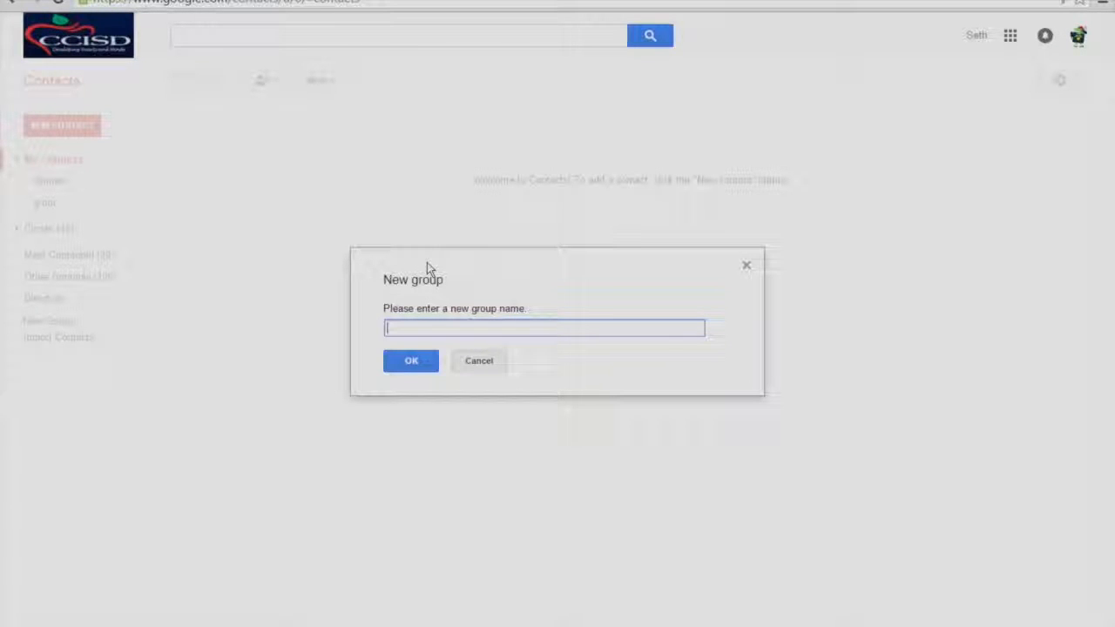
text(Gffice Staff)
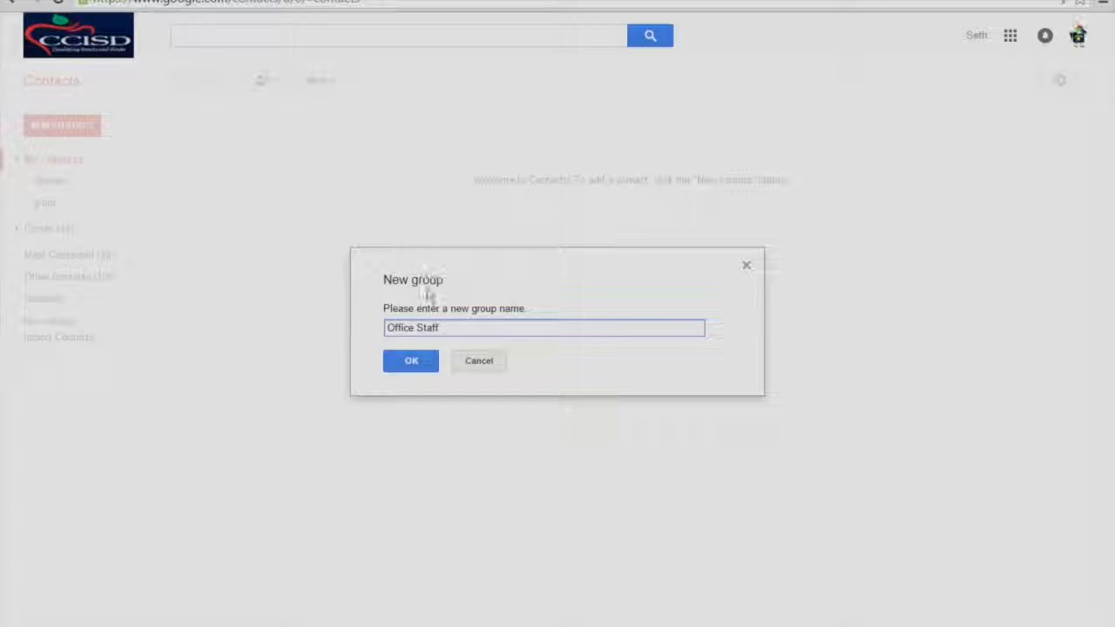
click(411, 363)
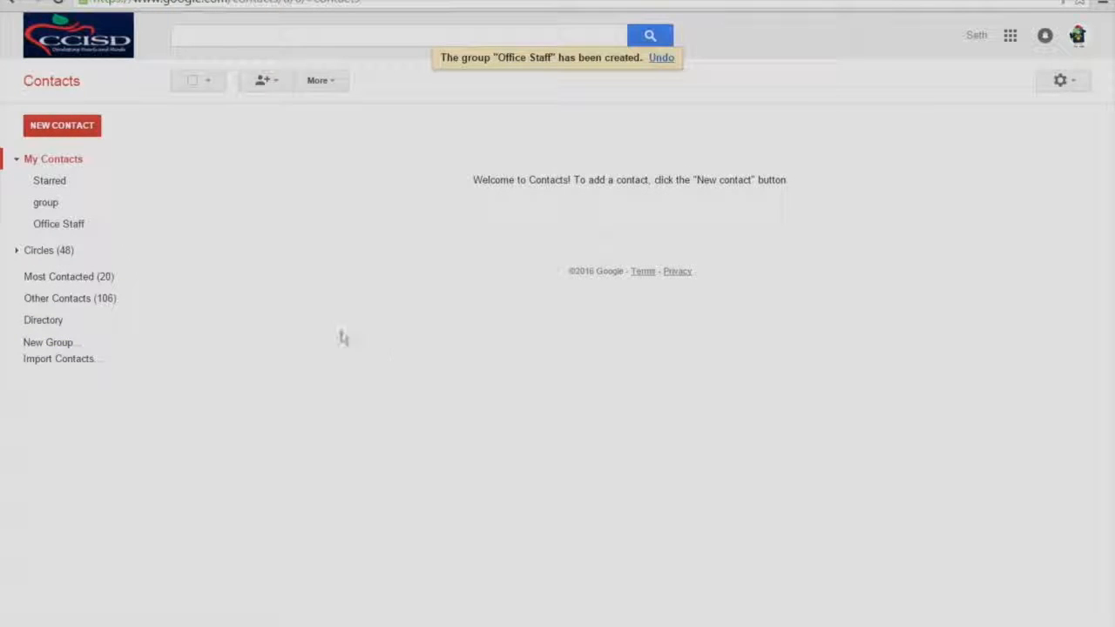
click(59, 226)
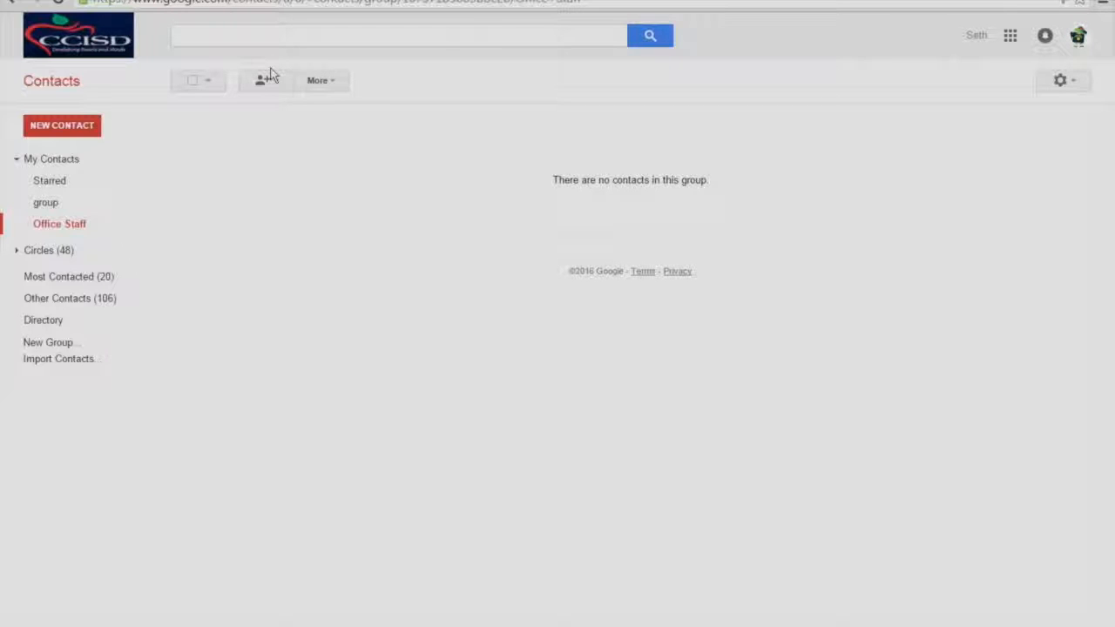
Search for a staff member by full name and add their contact to Office Staff.
click(218, 35)
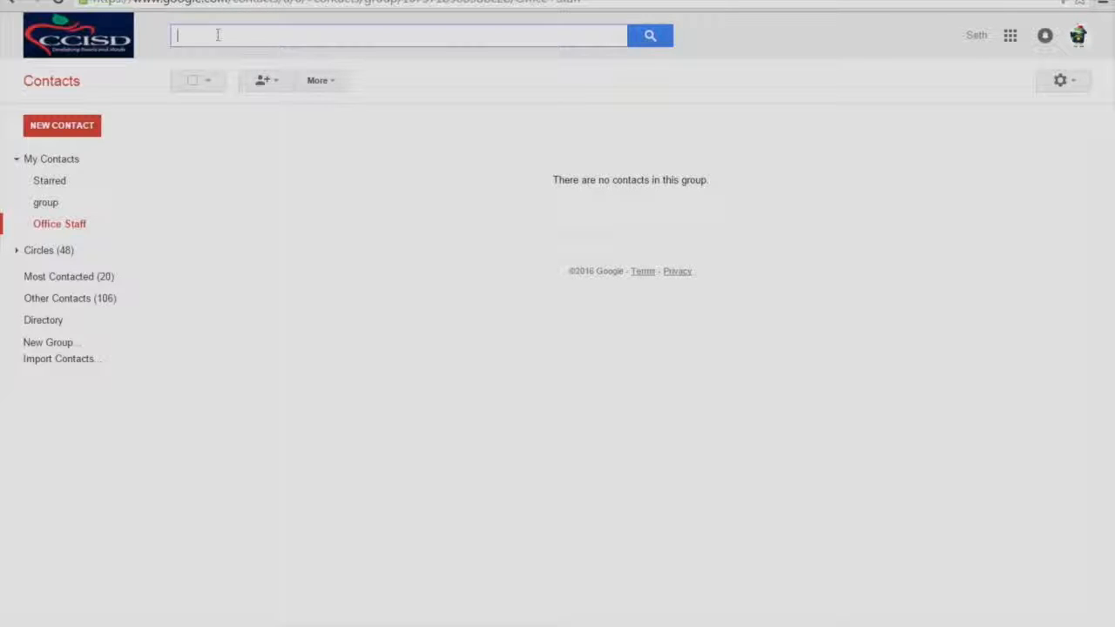
click(653, 36)
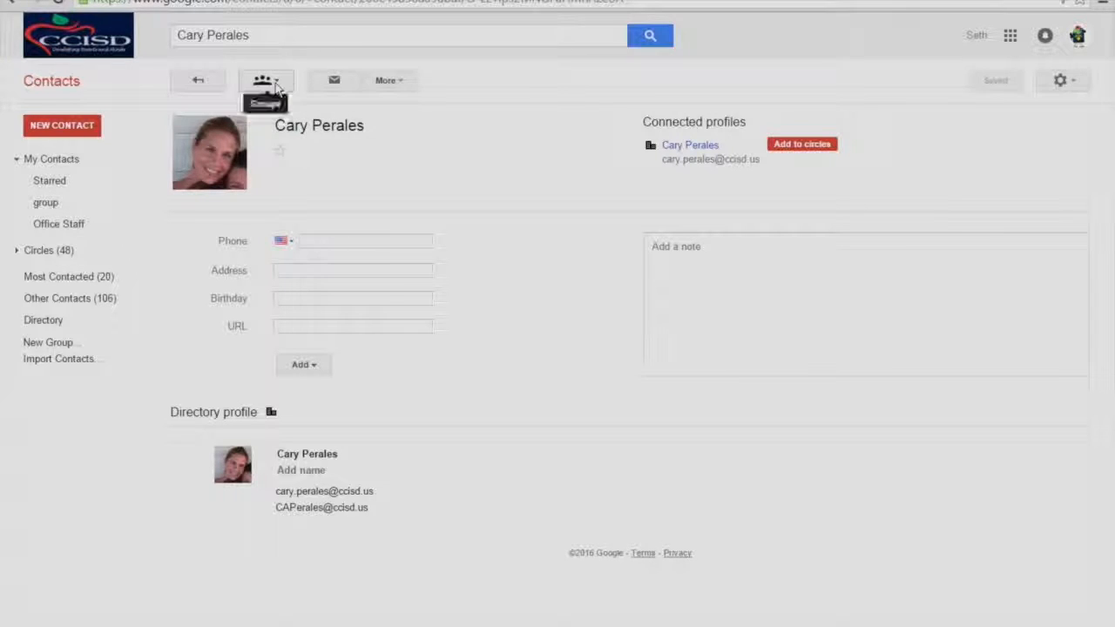
click(275, 85)
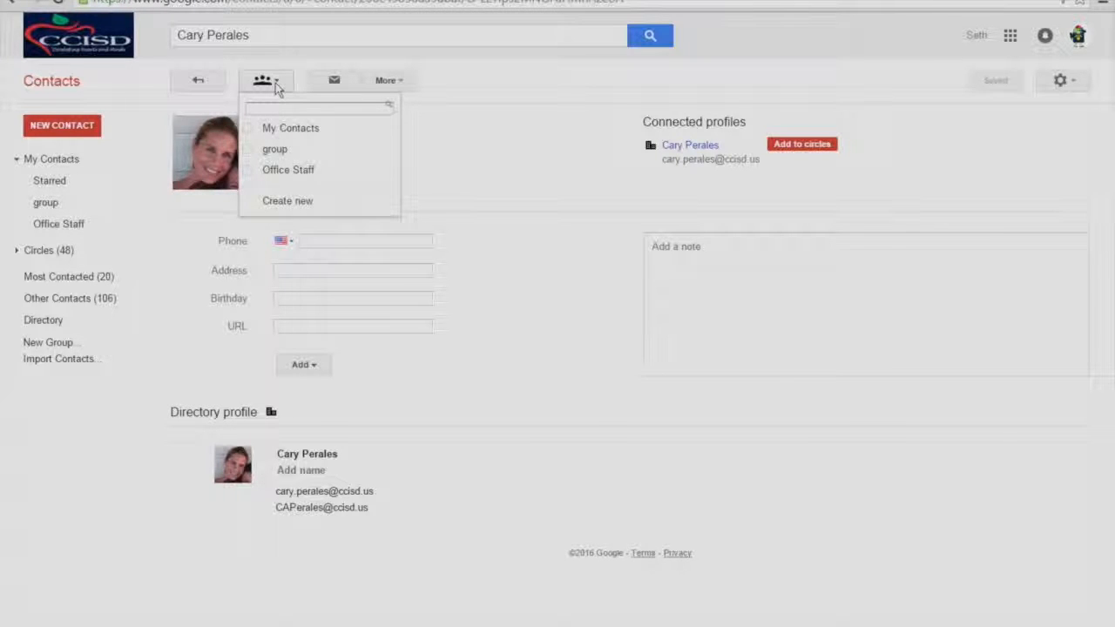
click(250, 171)
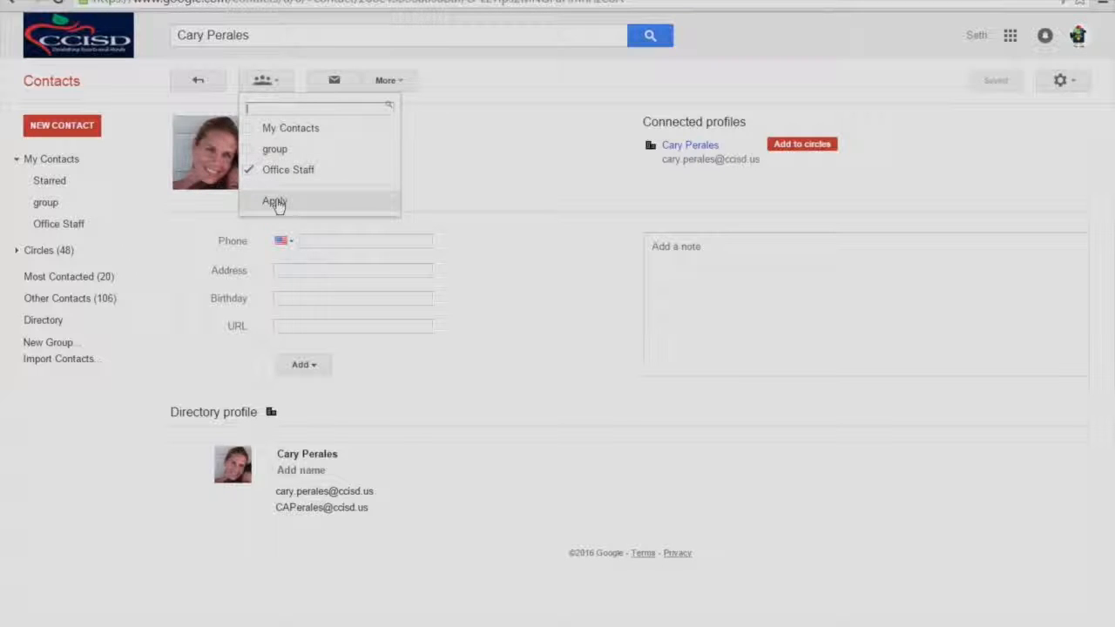
click(276, 202)
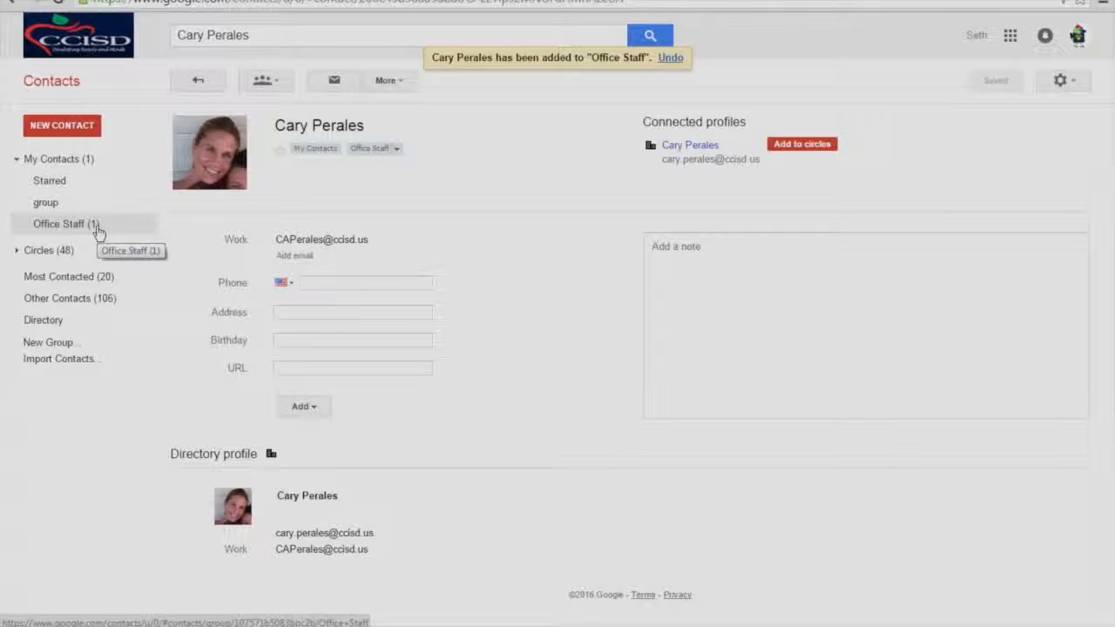
click(278, 35)
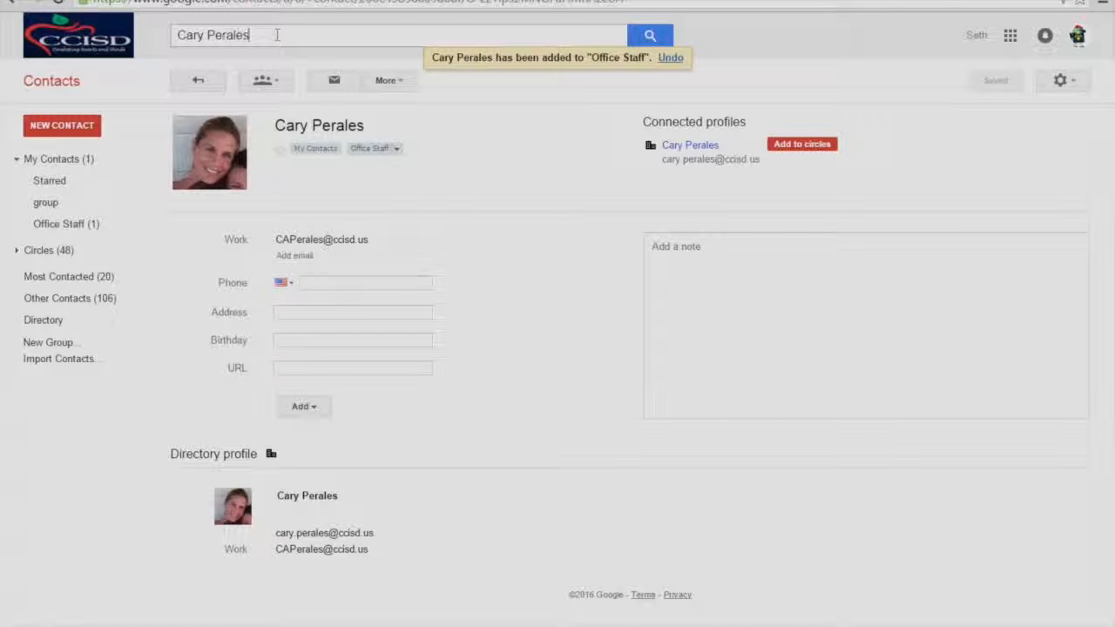
Add a second staff member's domain directory entry to Office Staff and view its 2 members.
triple_click(277, 35)
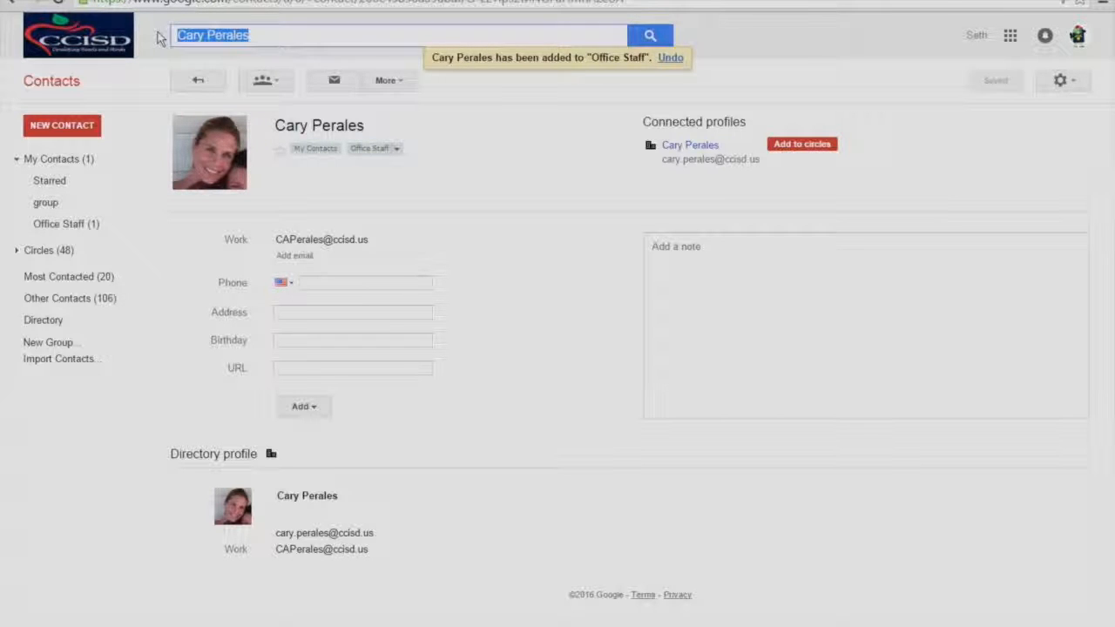
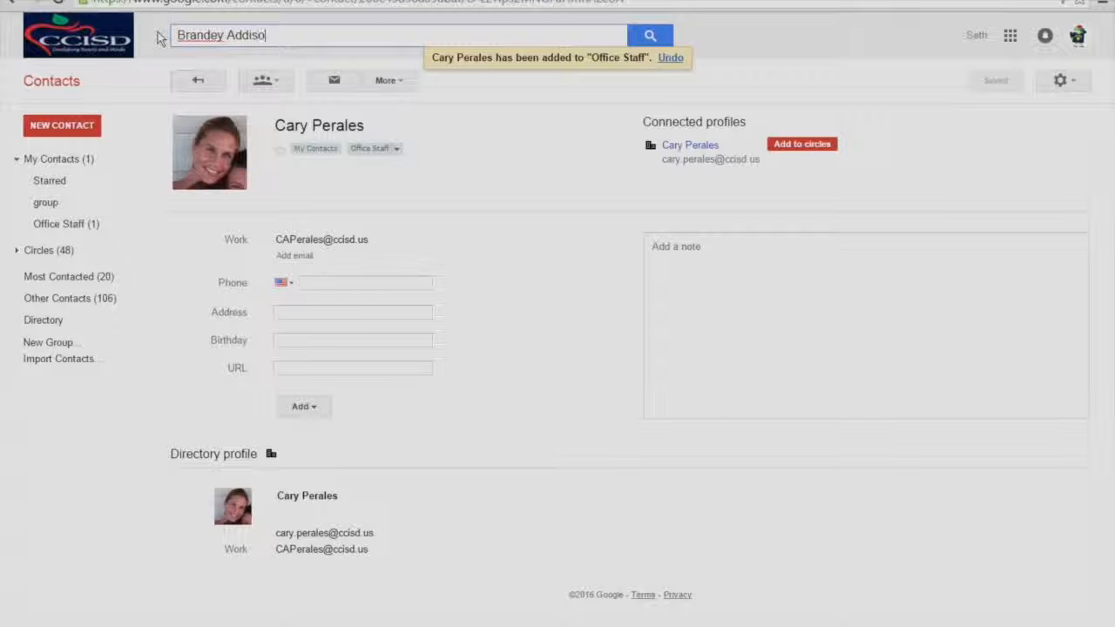
key(Return)
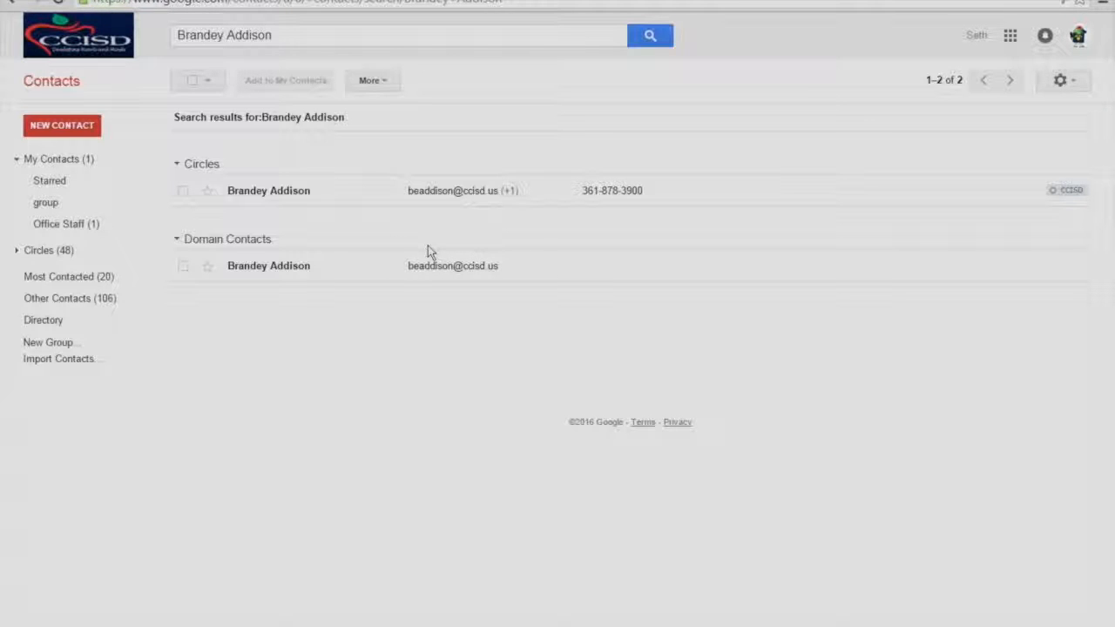
click(183, 268)
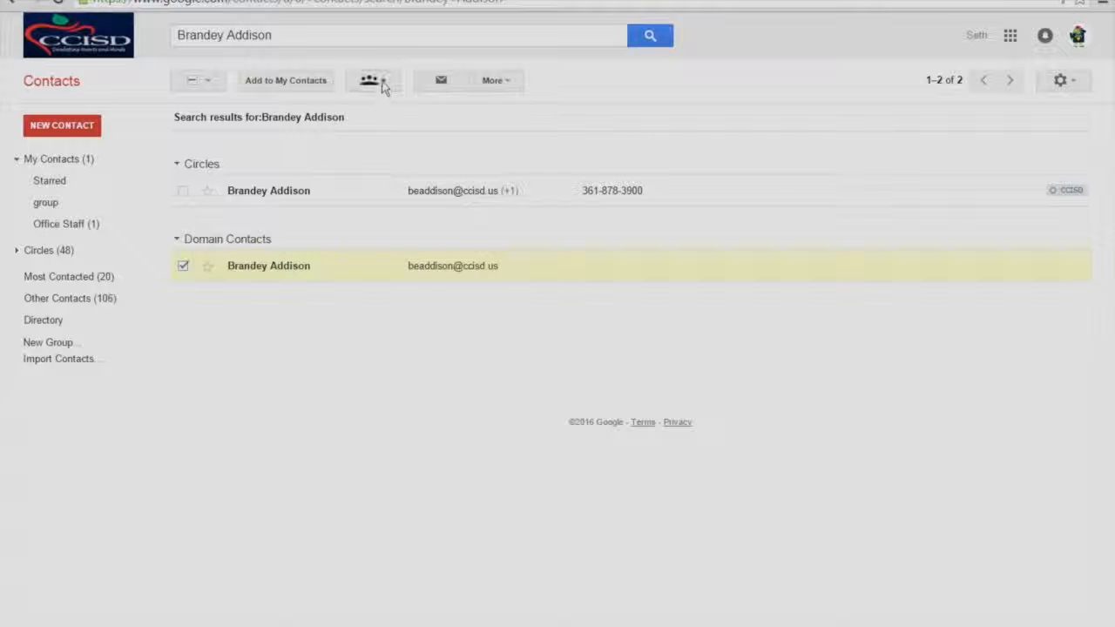
click(384, 84)
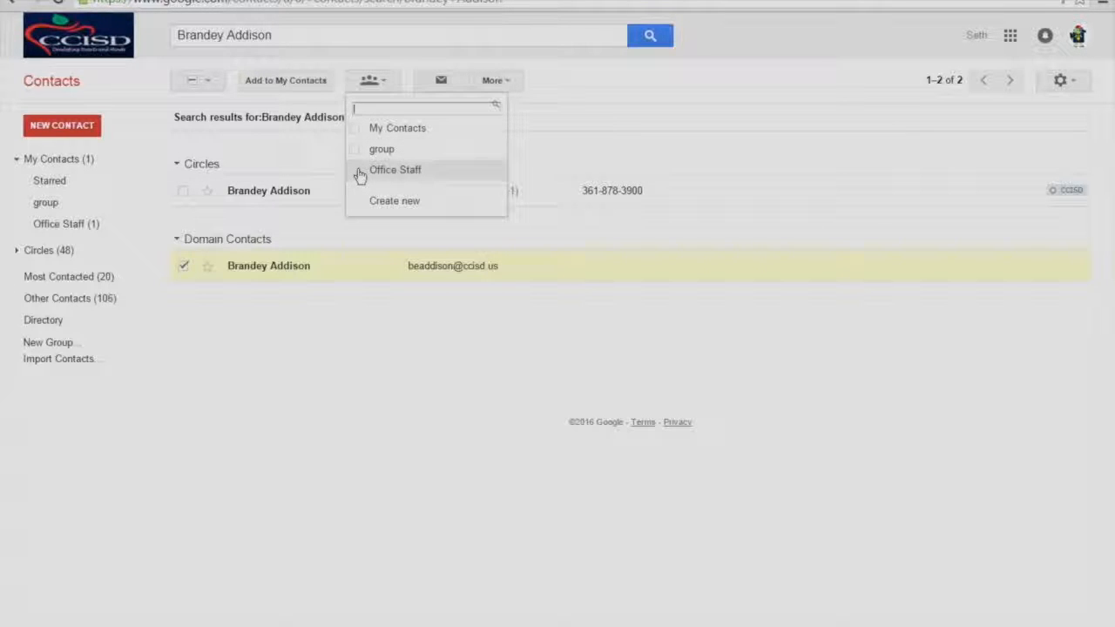
click(357, 172)
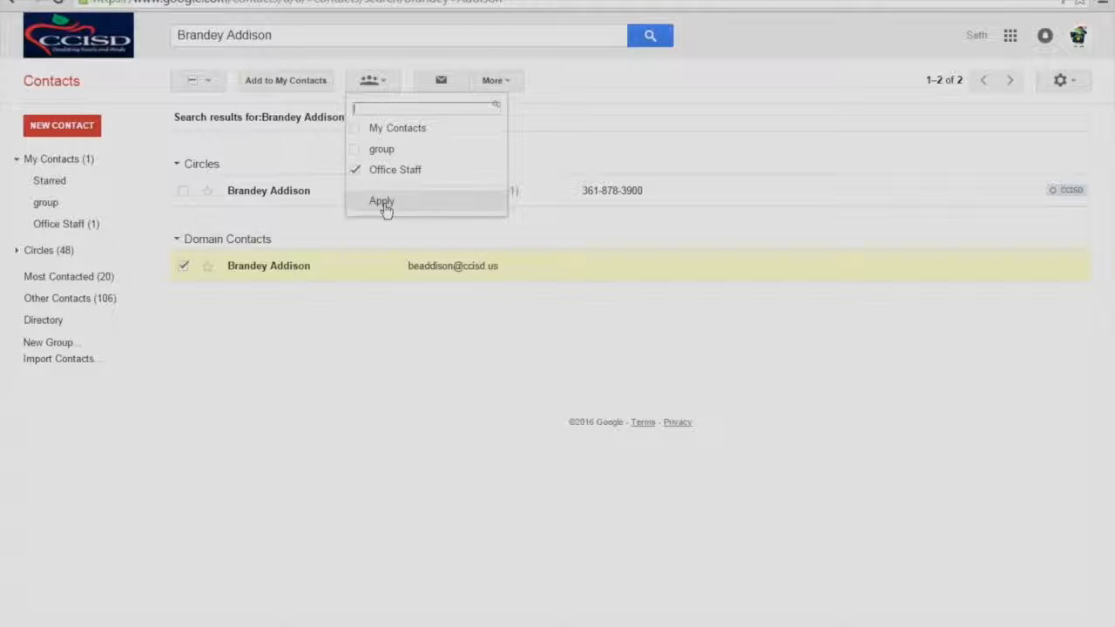
click(383, 203)
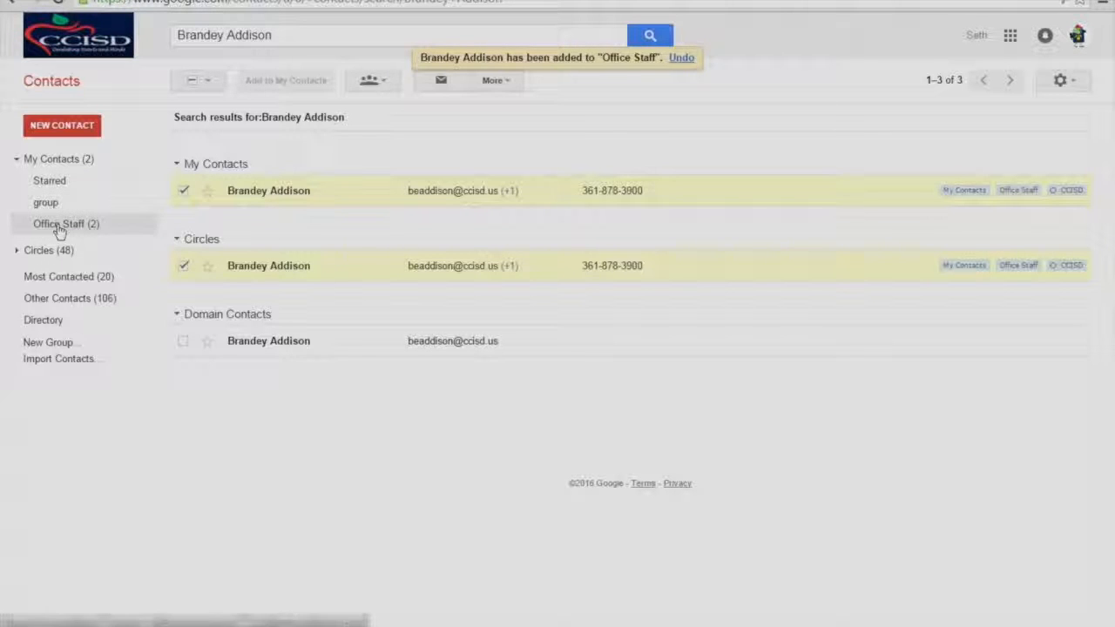
click(58, 227)
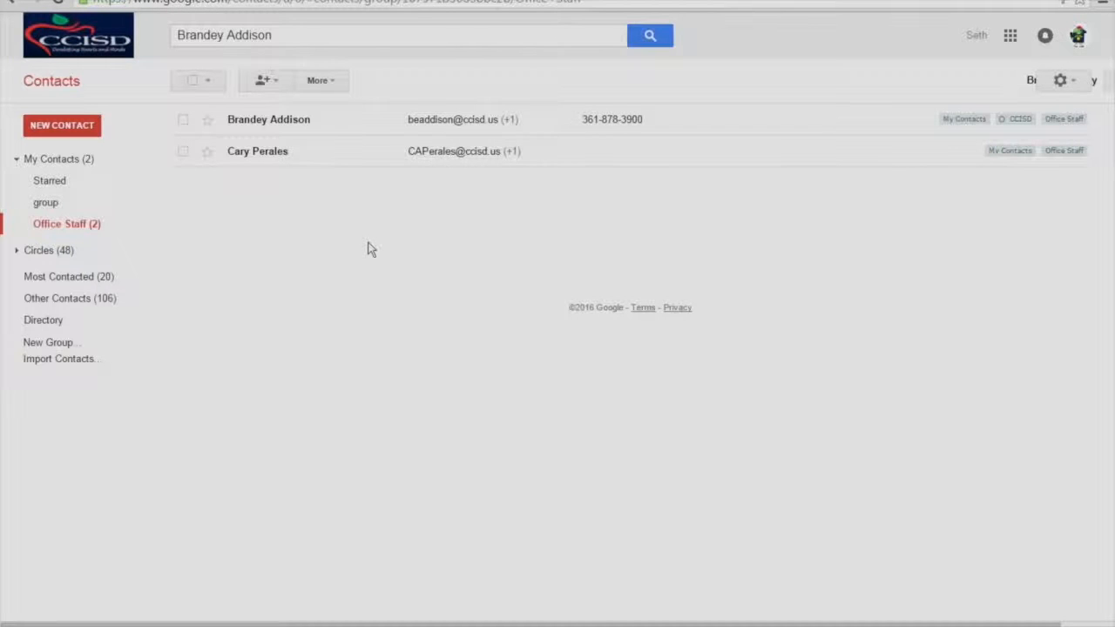
Add a third staff member from the domain directory to Office Staff, bringing it to 3 contacts.
drag(299, 34, 156, 37)
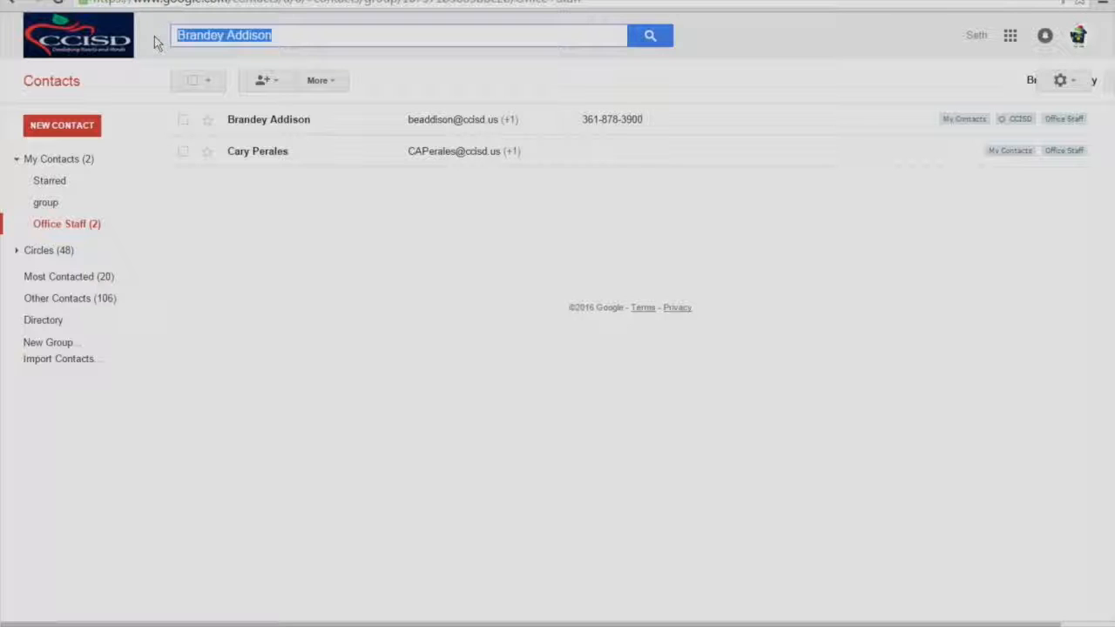
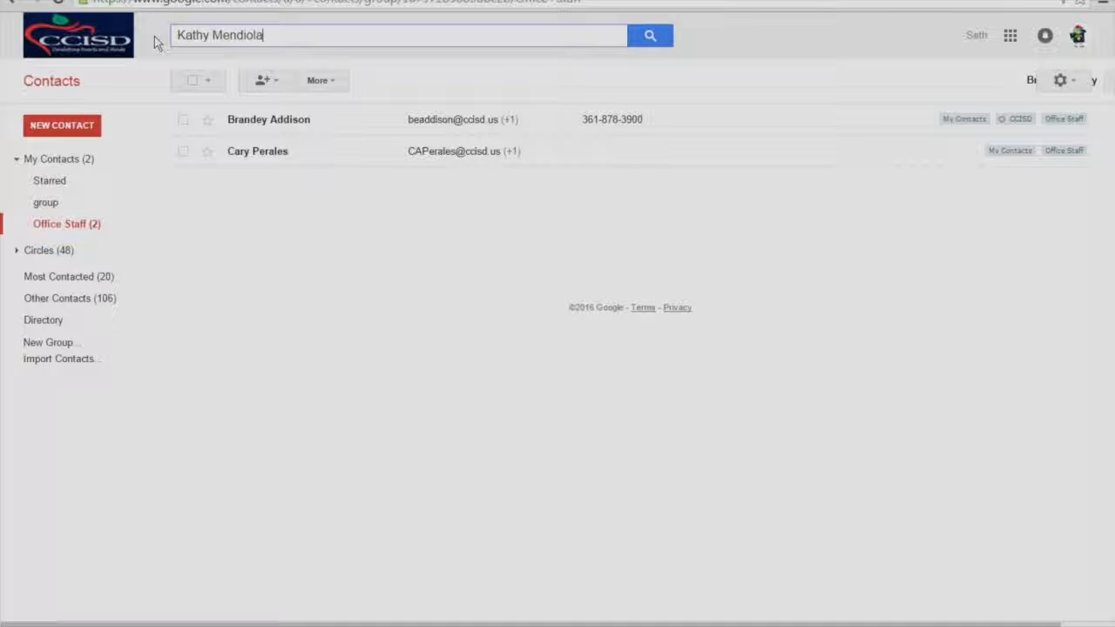
key(Return)
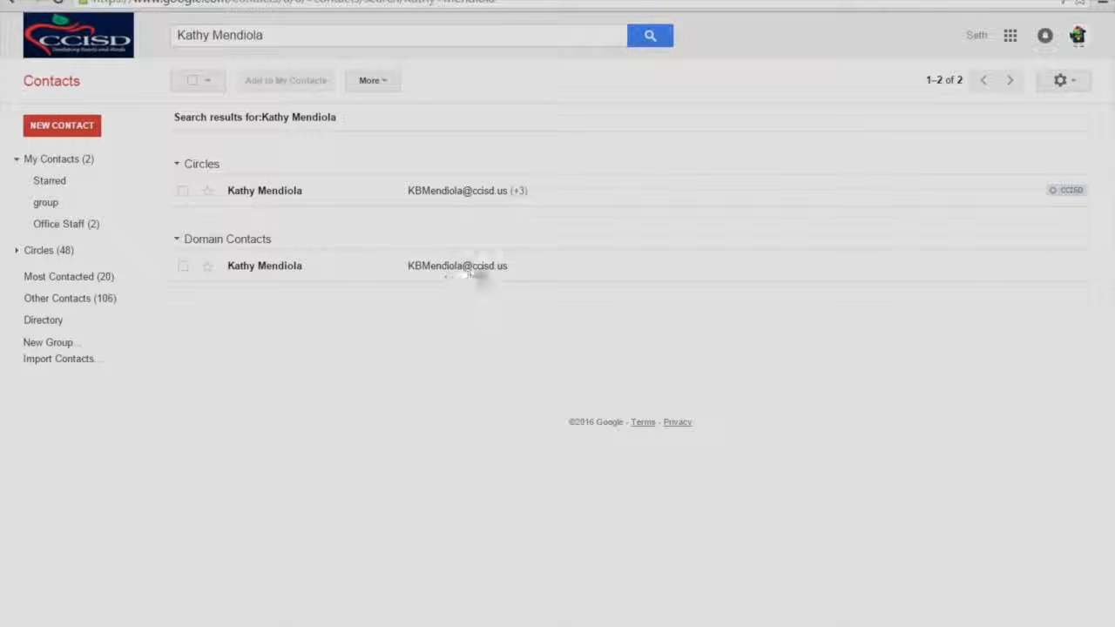
click(183, 269)
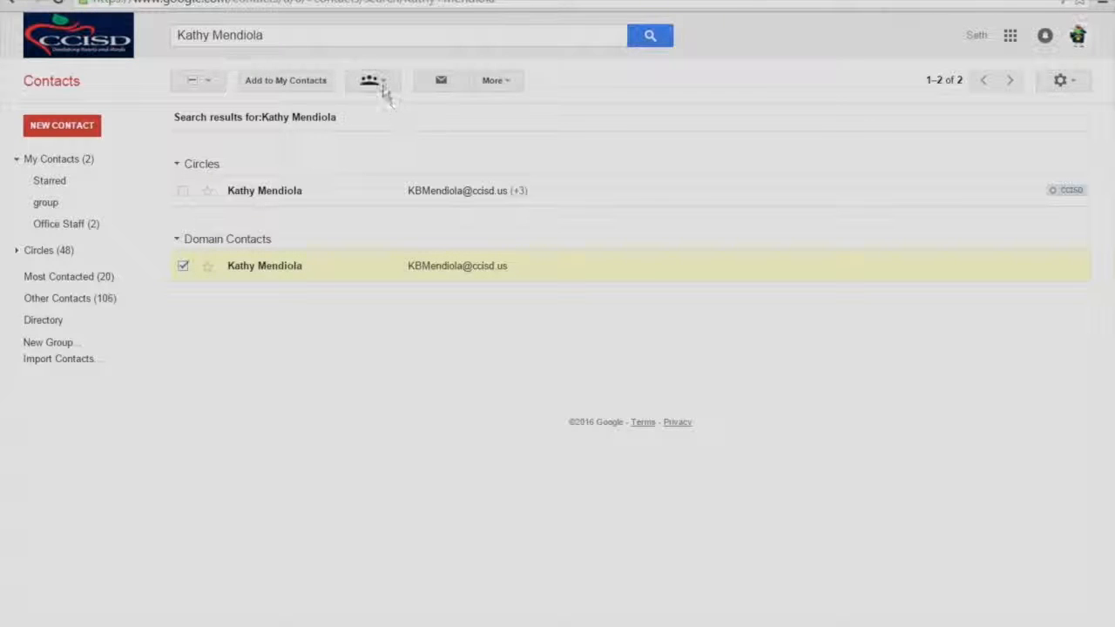
click(375, 82)
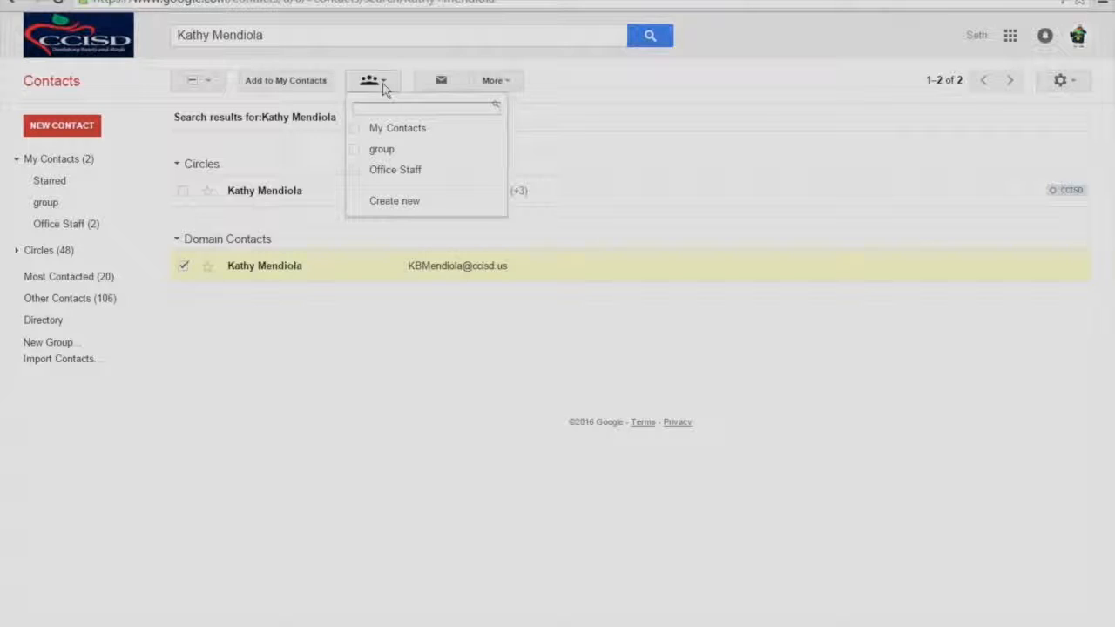
click(356, 171)
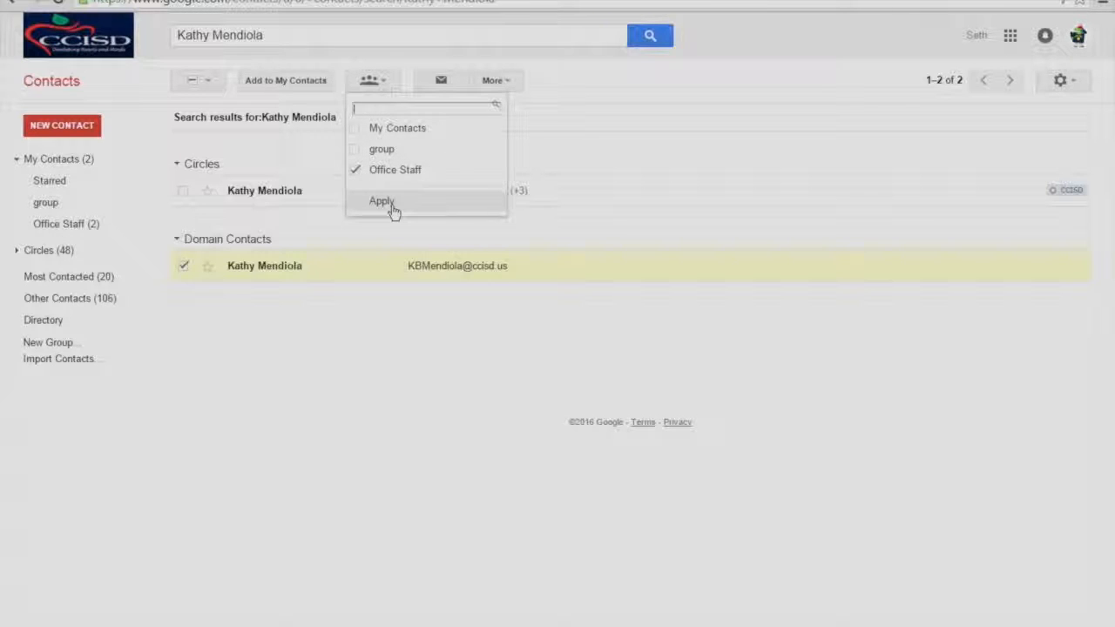
click(382, 201)
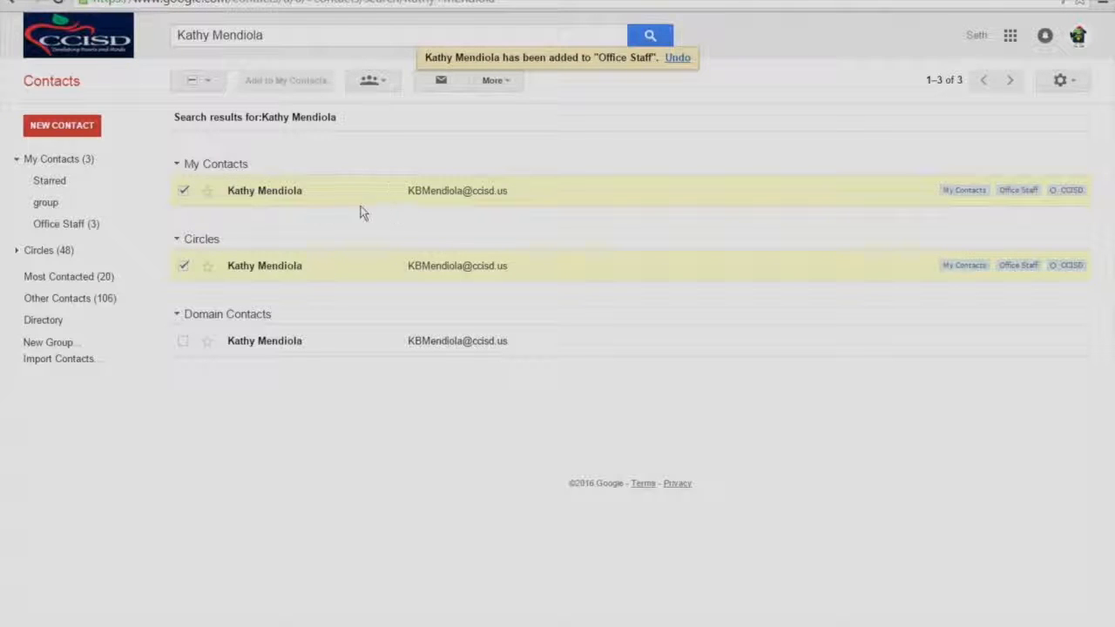
click(56, 227)
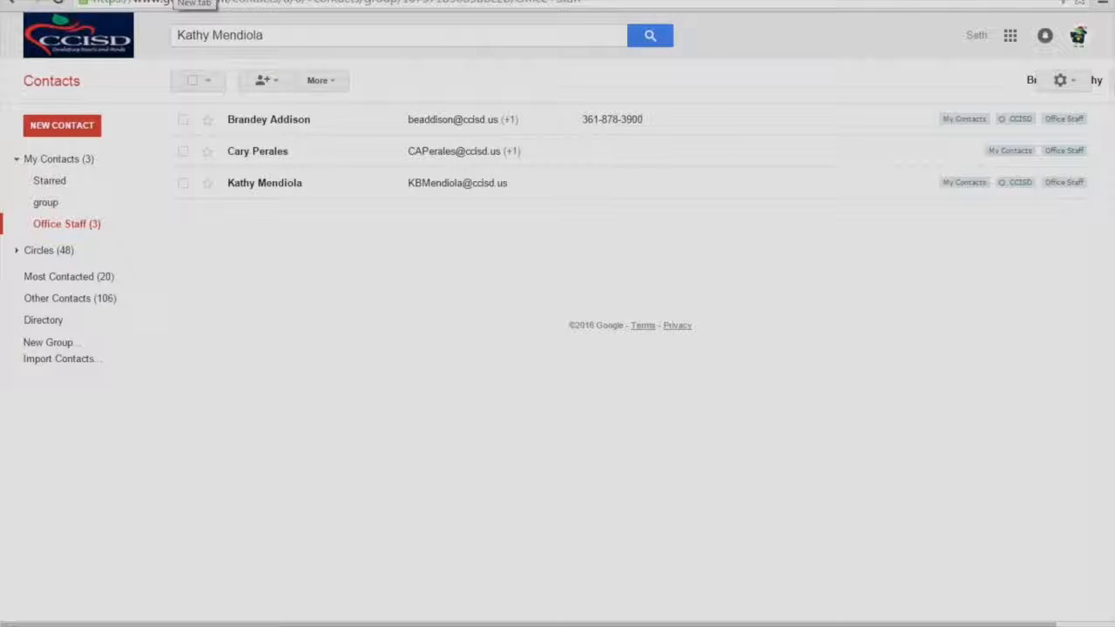
click(181, 1)
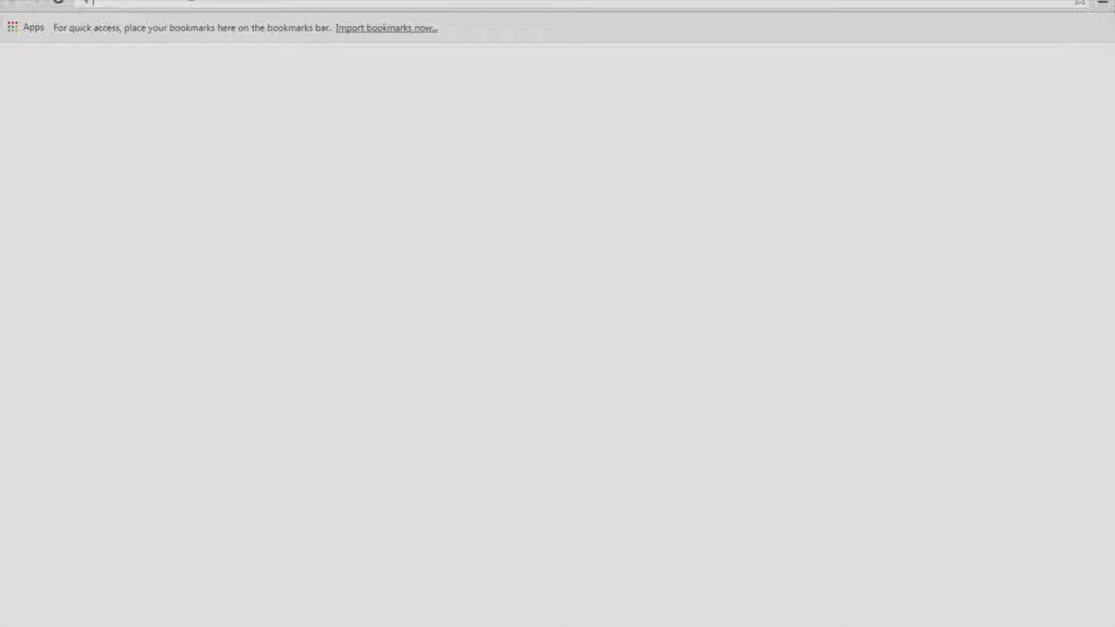
Go to drive.google.com in the new tab to load My Drive.
text(drive.google.com)
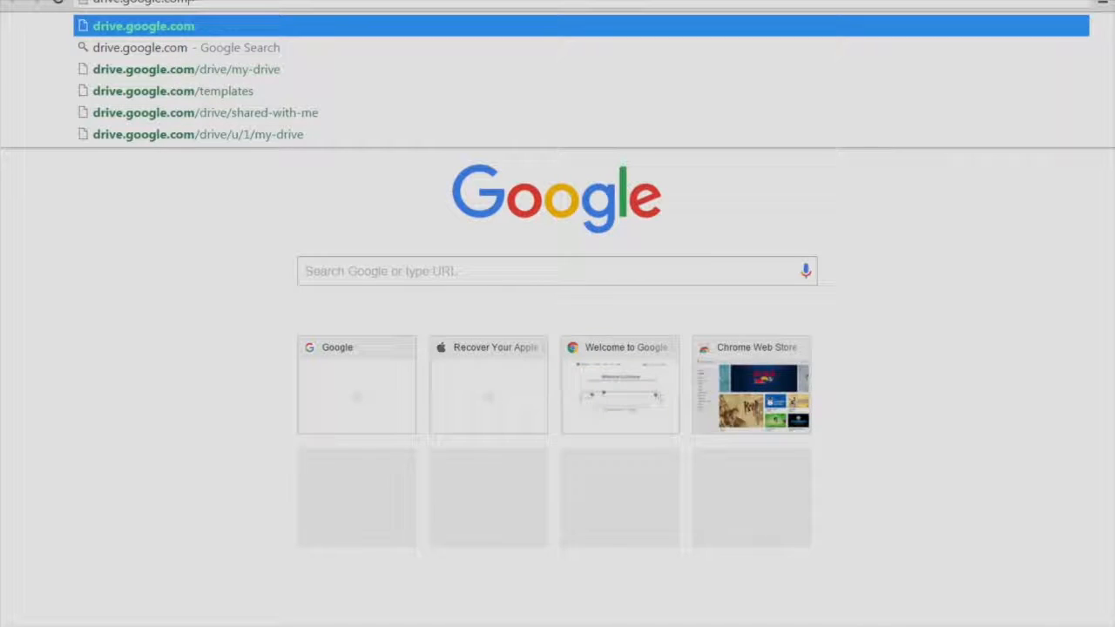
key(Return)
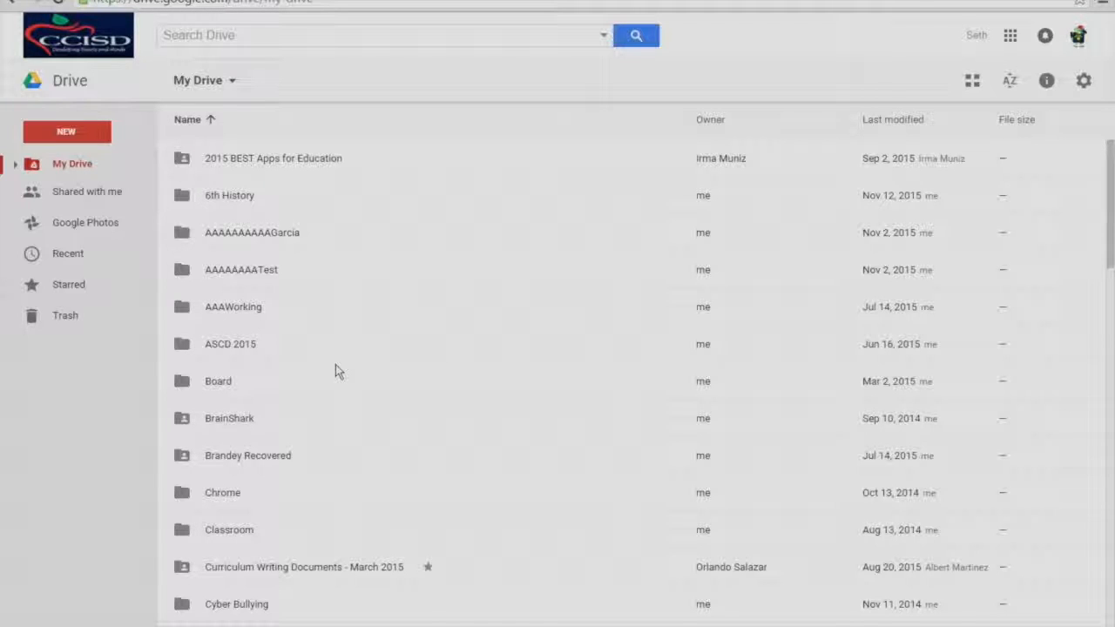
Open the 'December 10 2014 Instuctional Tech Meeting' document from the My Drive list.
scroll(335, 365, down, 15)
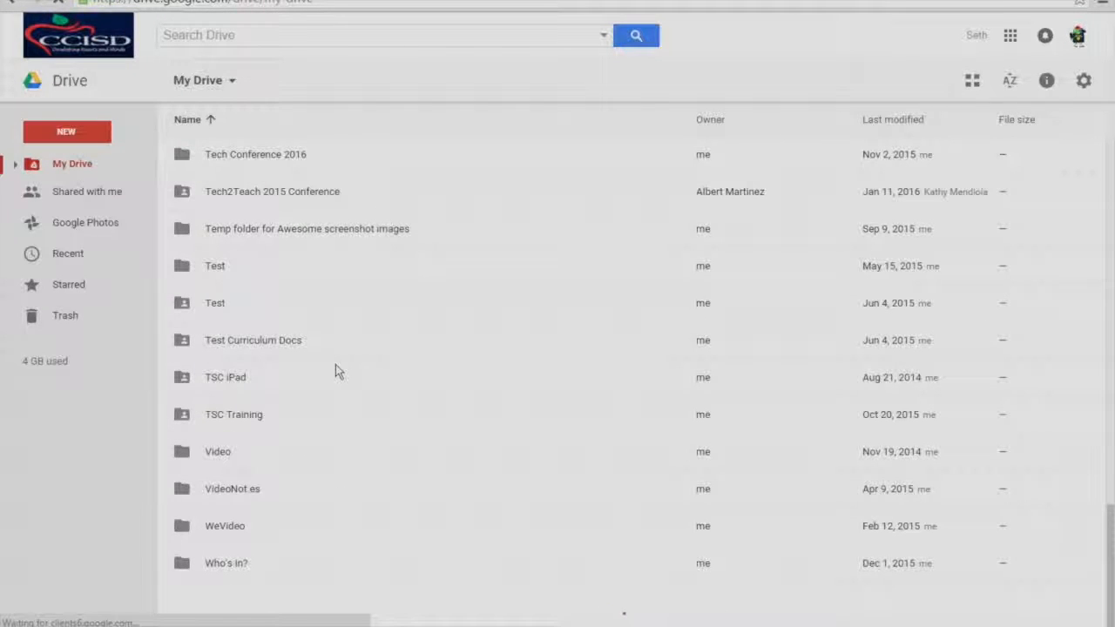
scroll(335, 370, down, 10)
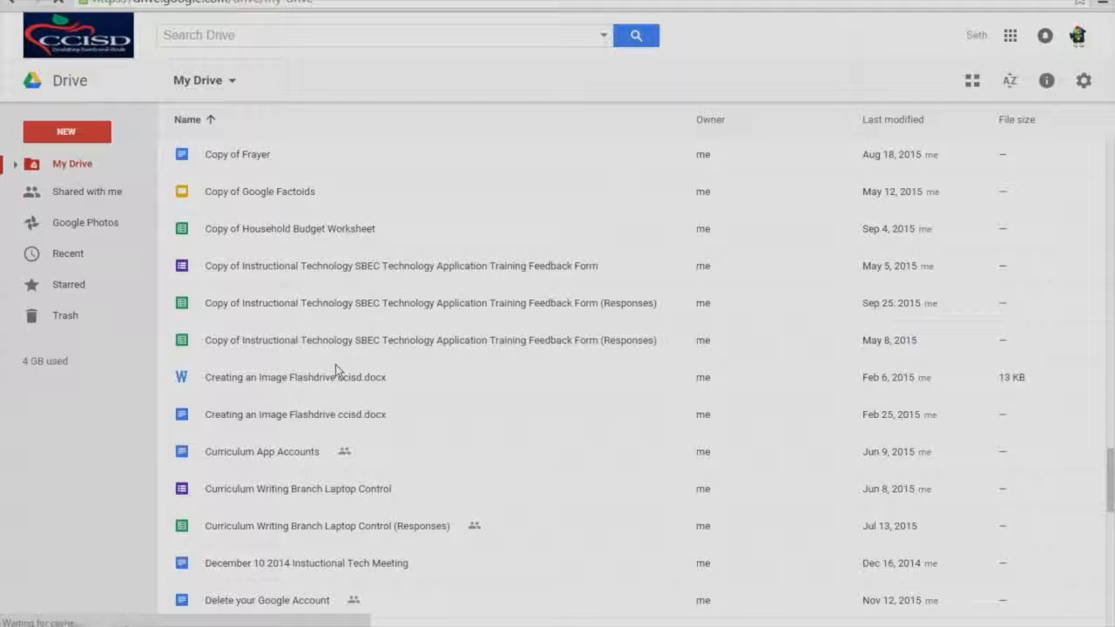
double_click(243, 562)
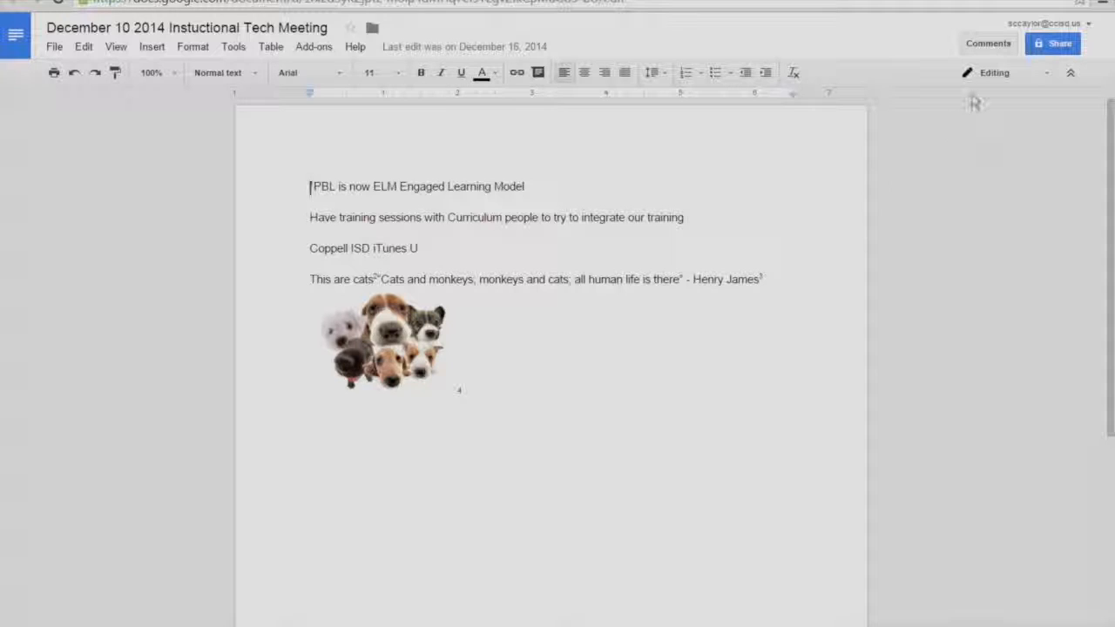
Add the Office Staff group (3 contacts) as people to share the meeting document with.
click(1055, 45)
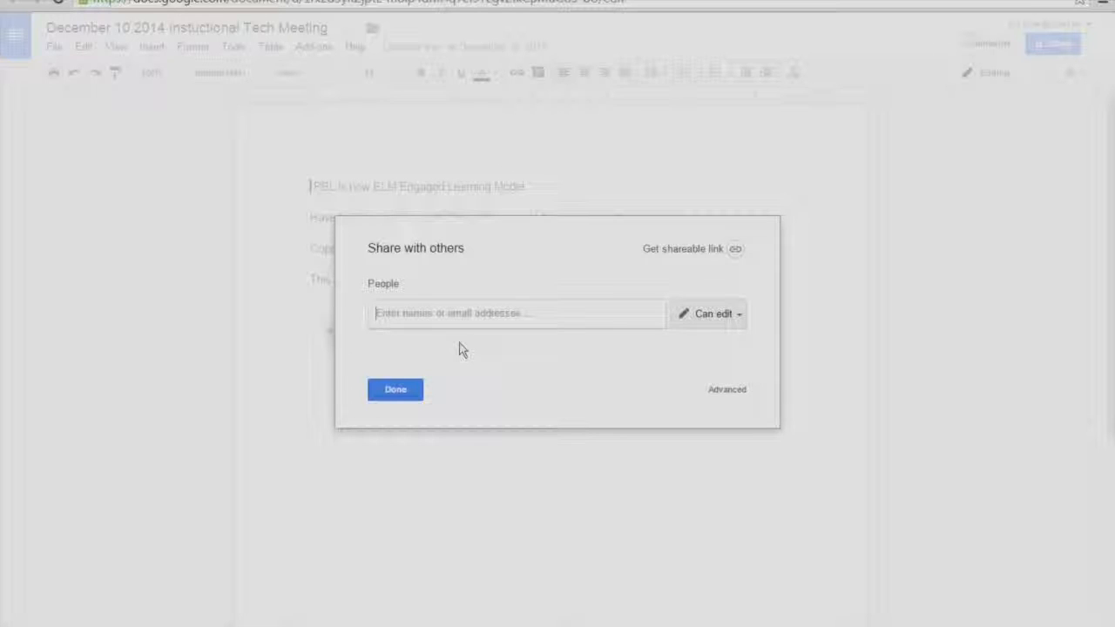
text(office)
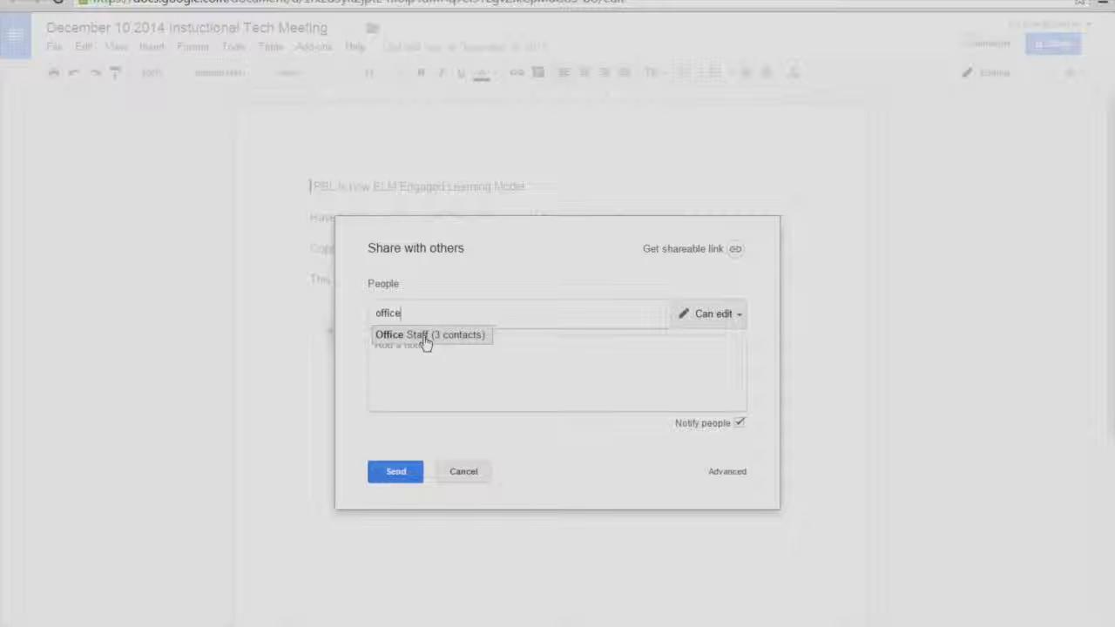
click(426, 336)
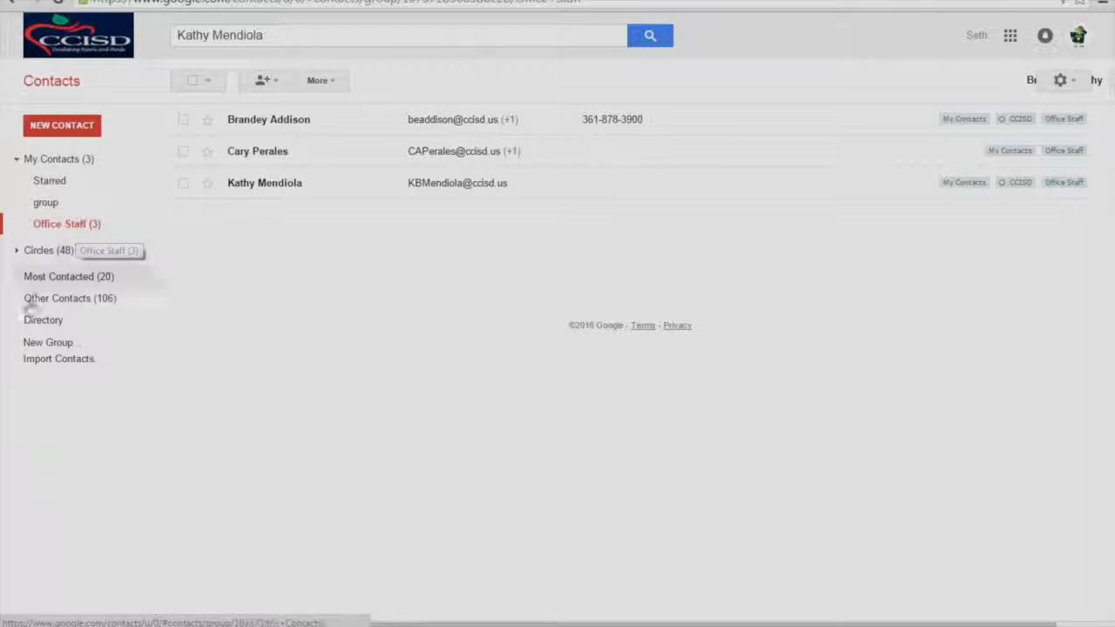
Create a contact group named 'First Period' and open its empty member list.
click(50, 344)
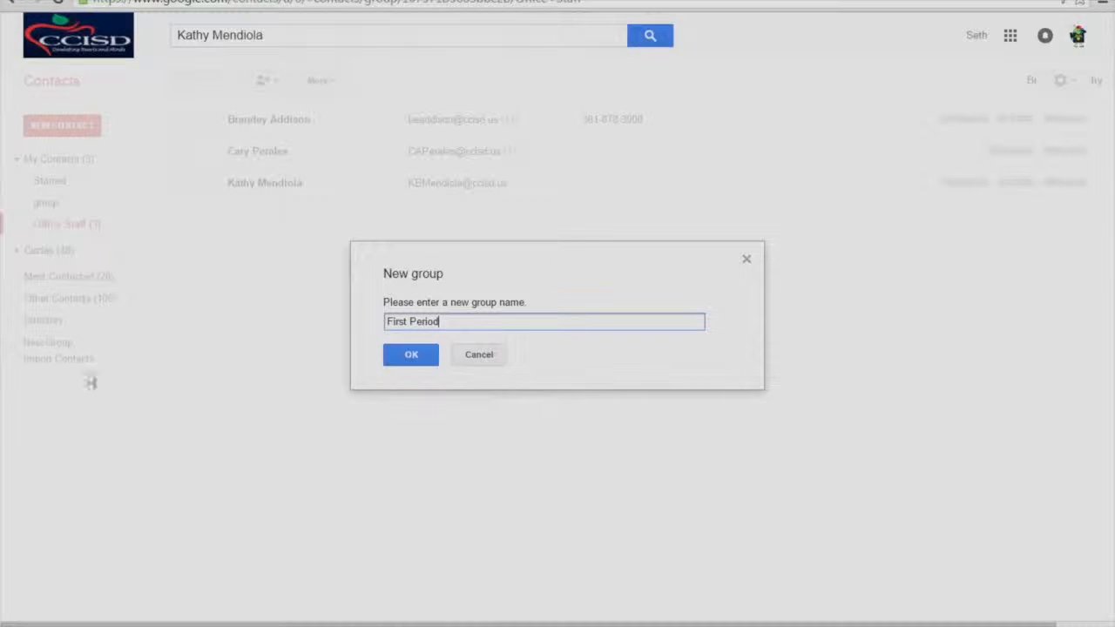
click(411, 356)
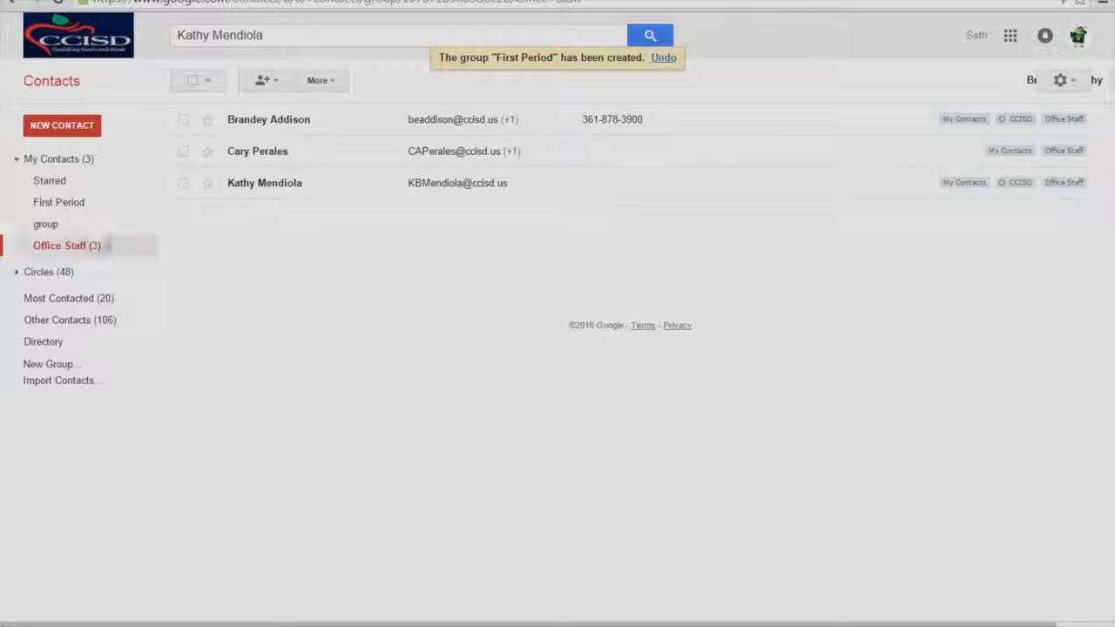
click(65, 205)
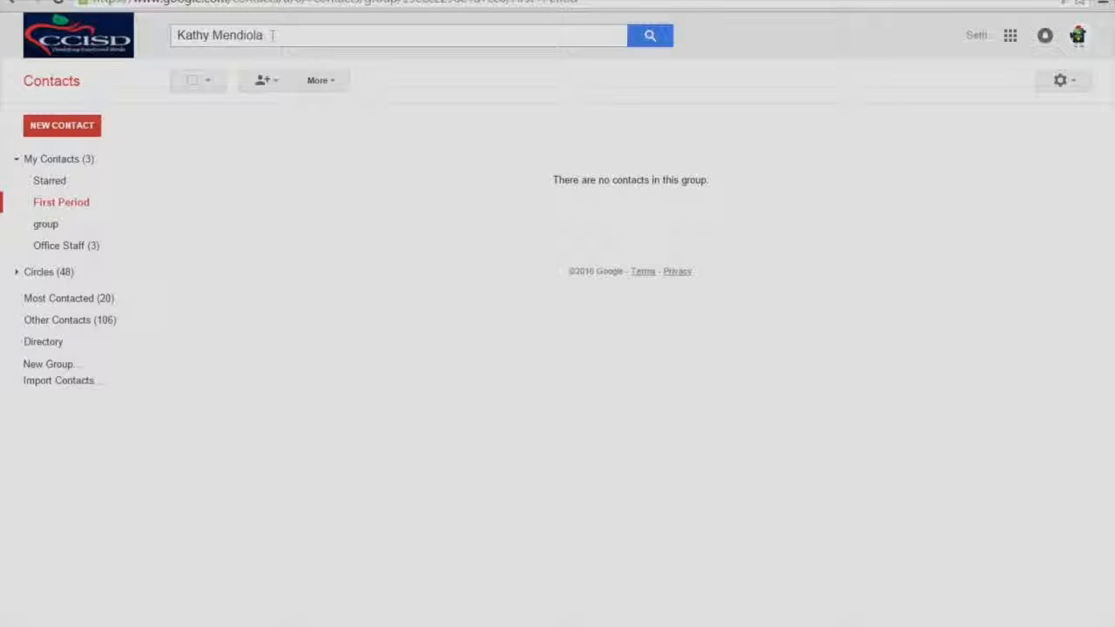
Find a student by first name and add them to First Period, then begin the next search.
drag(265, 35, 168, 39)
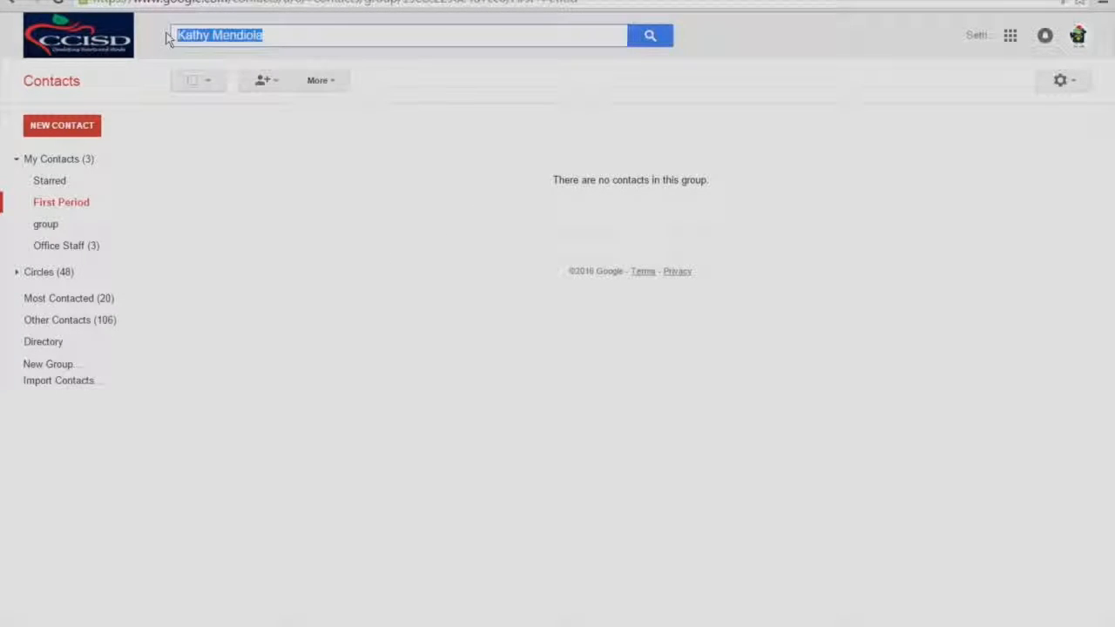
text(Cami)
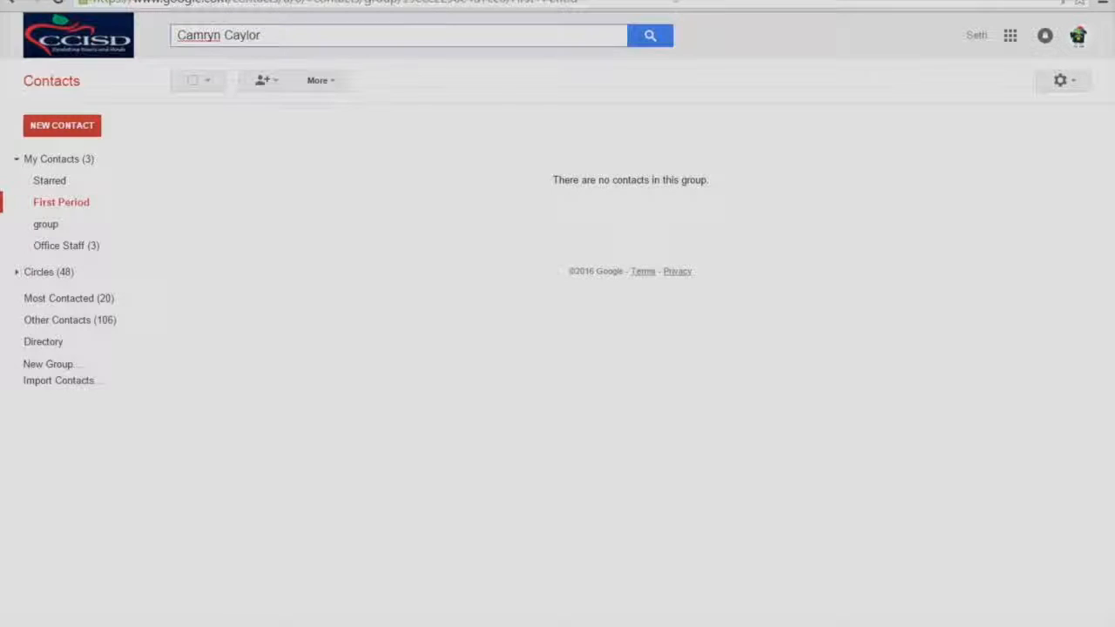
click(650, 36)
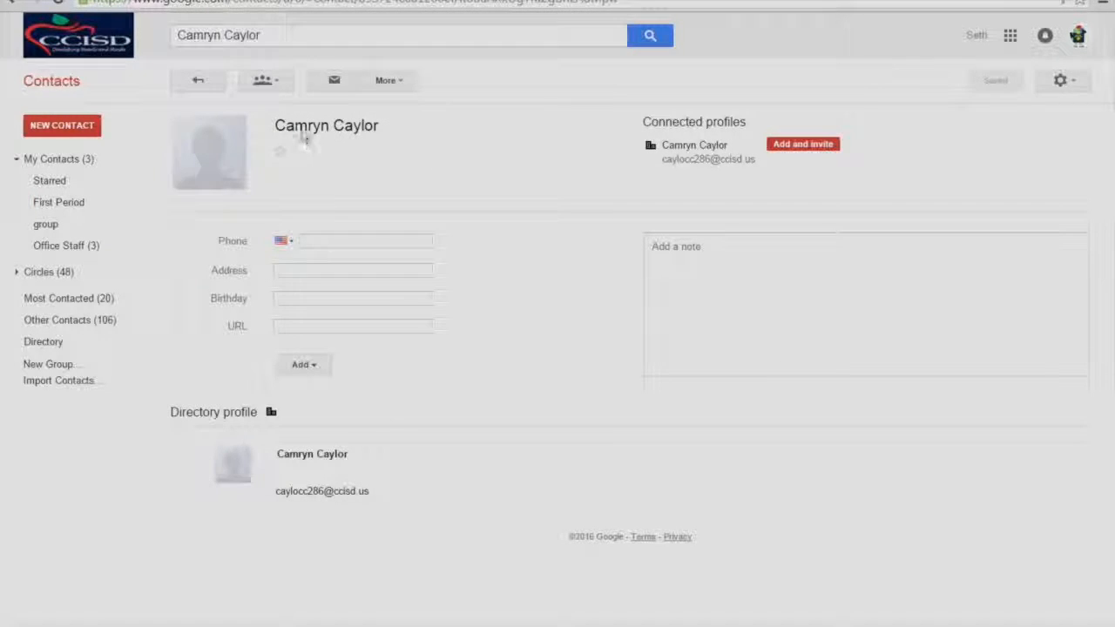
click(277, 84)
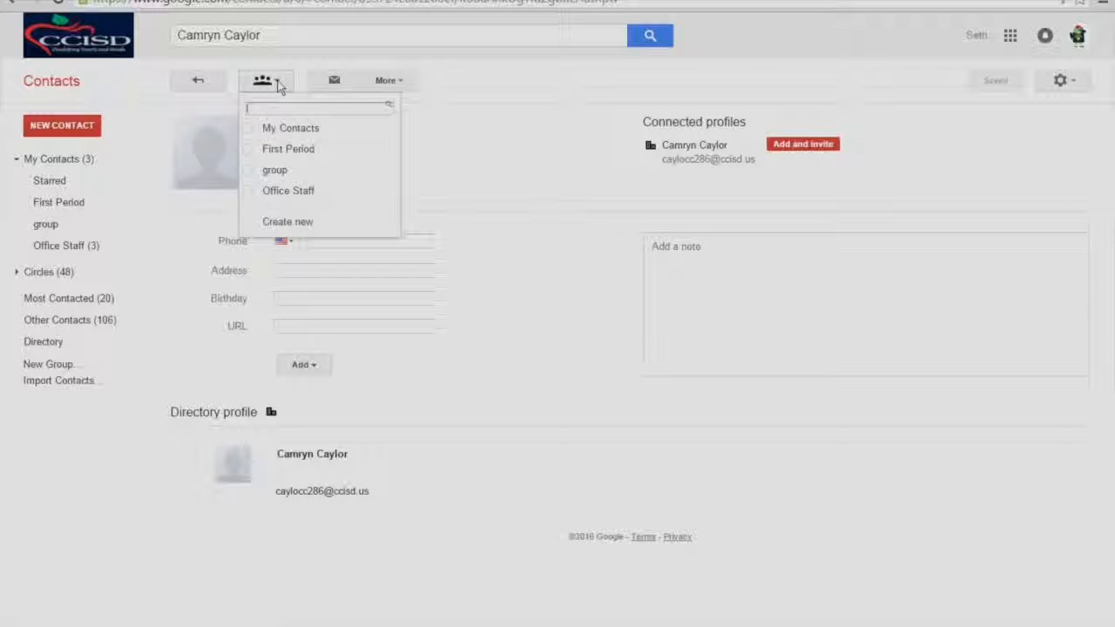
click(250, 153)
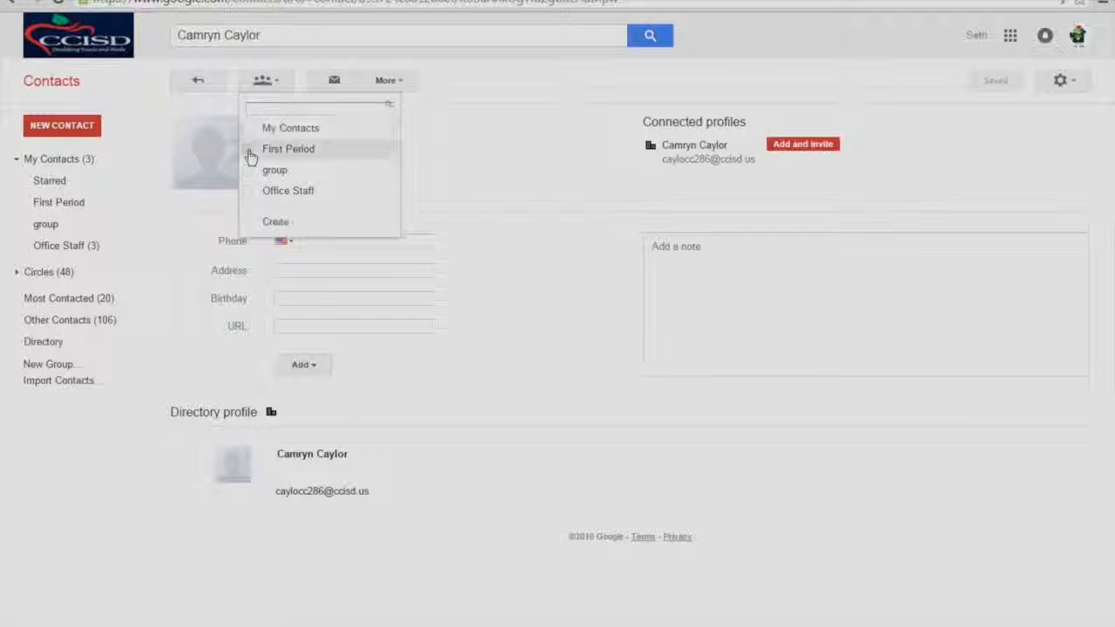
click(273, 221)
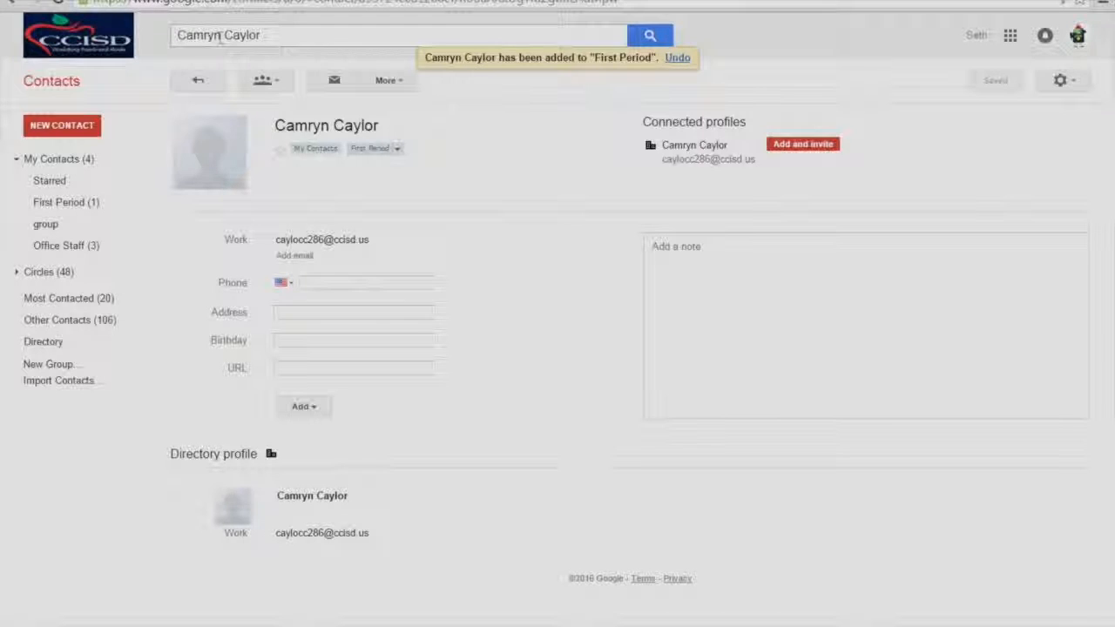
double_click(214, 37)
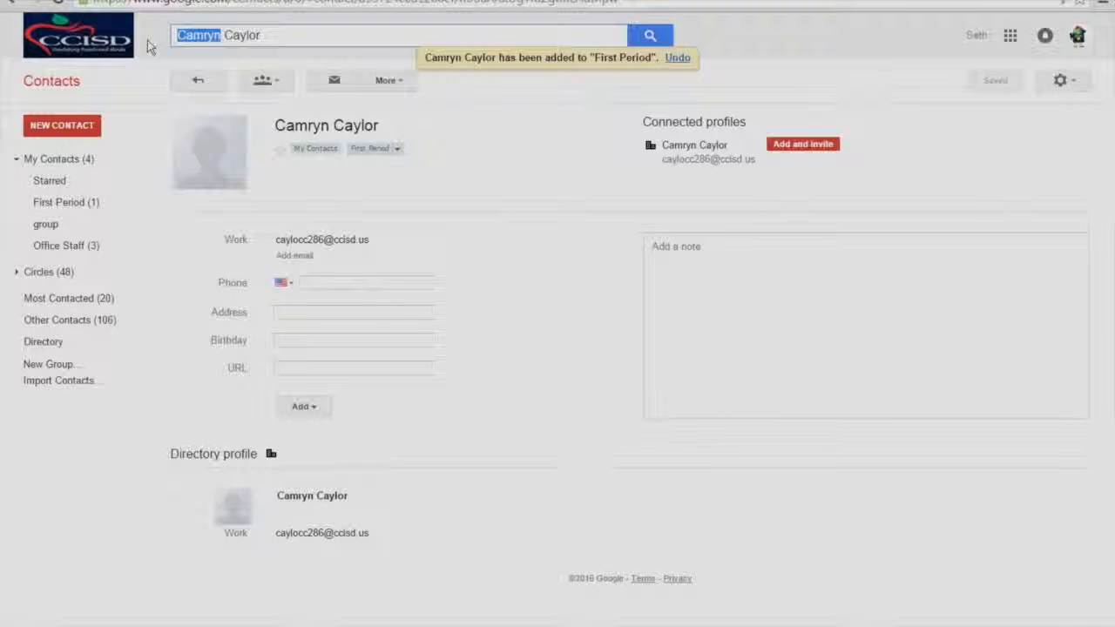
text(Rylan)
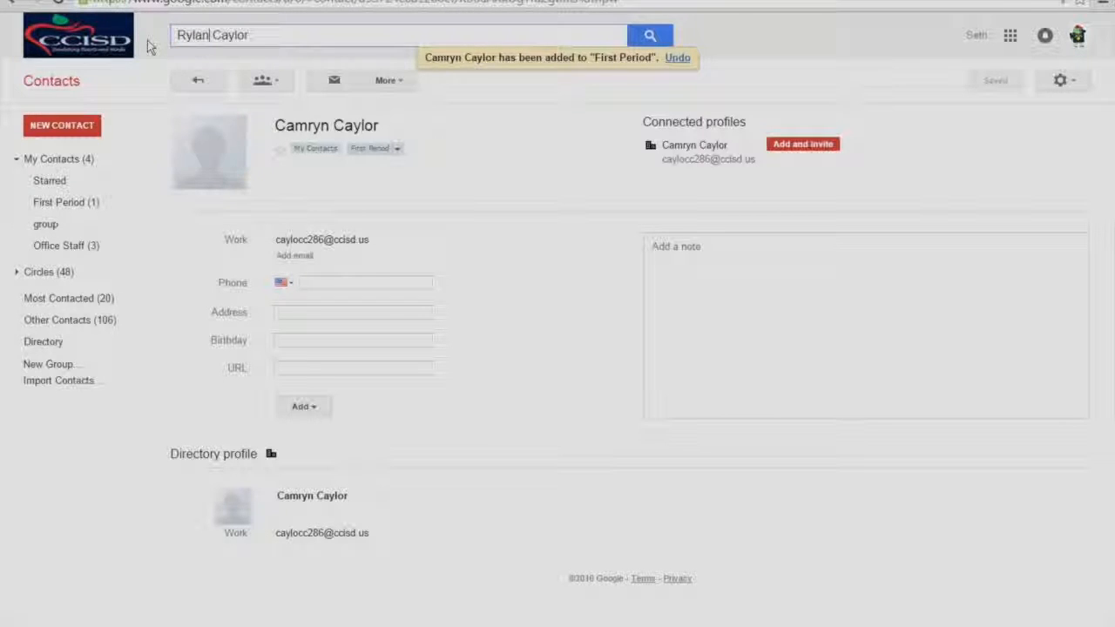